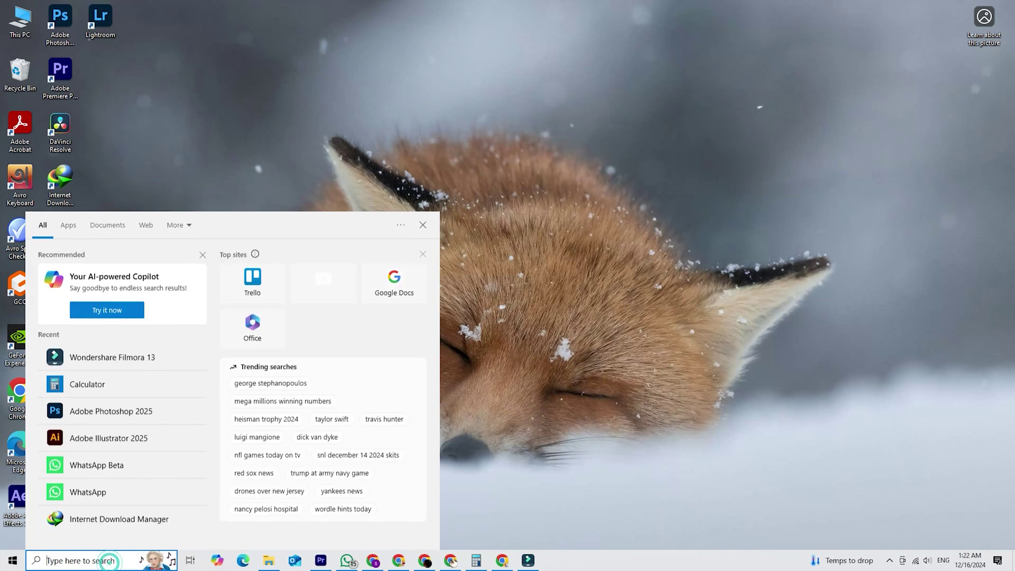
type("ado")
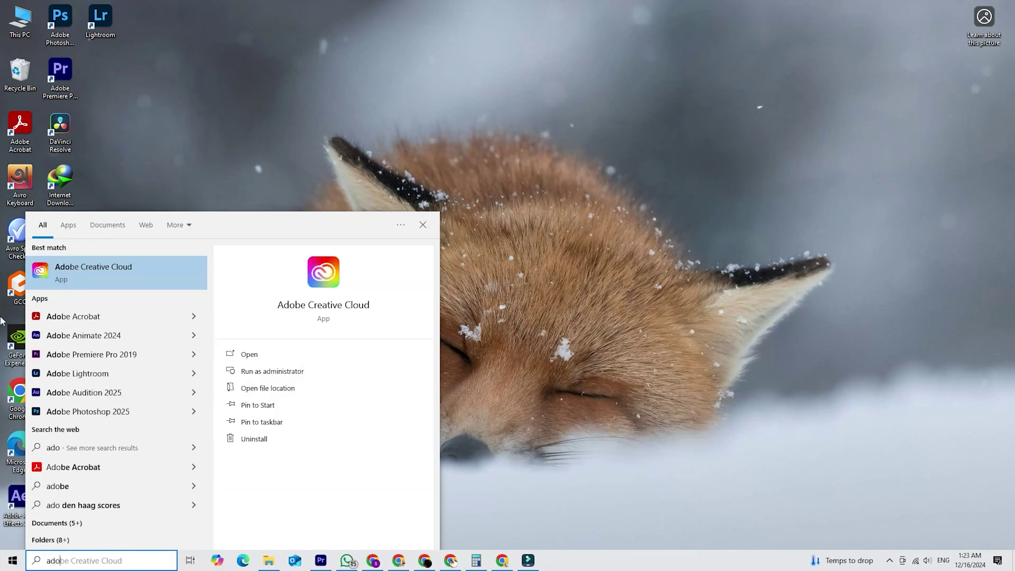
Launch Adobe Creative Cloud from the Windows search results for 'ado'.
left_click(152, 274)
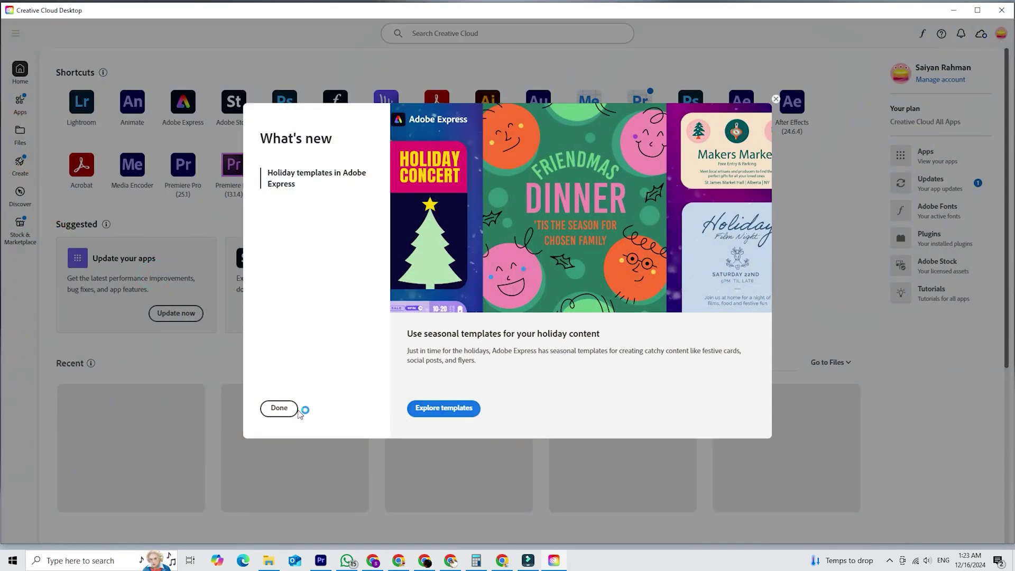
Dismiss the What's new announcement and maximize the Creative Cloud Desktop window.
left_click(282, 409)
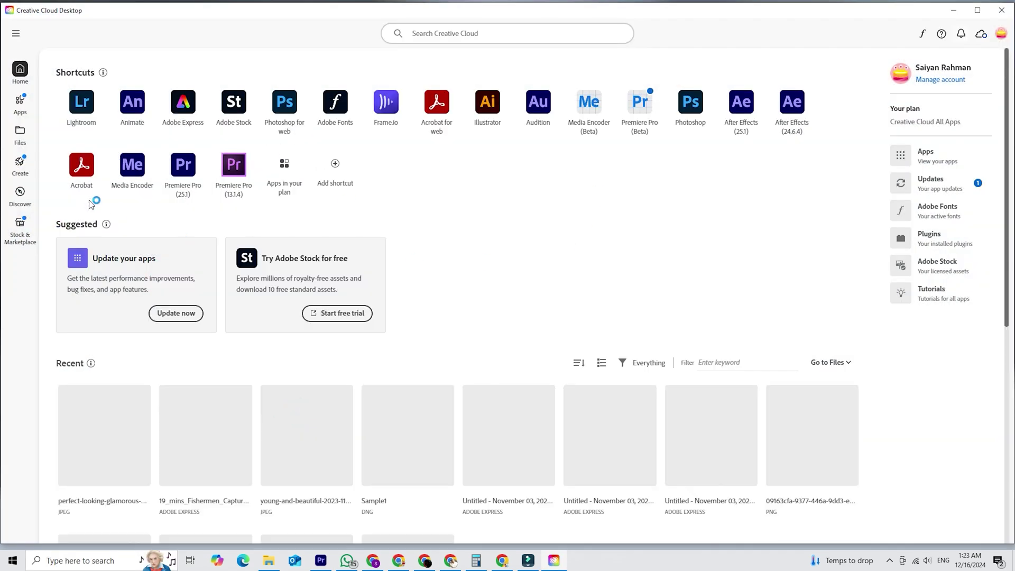
scroll(575, 236, "down", 5)
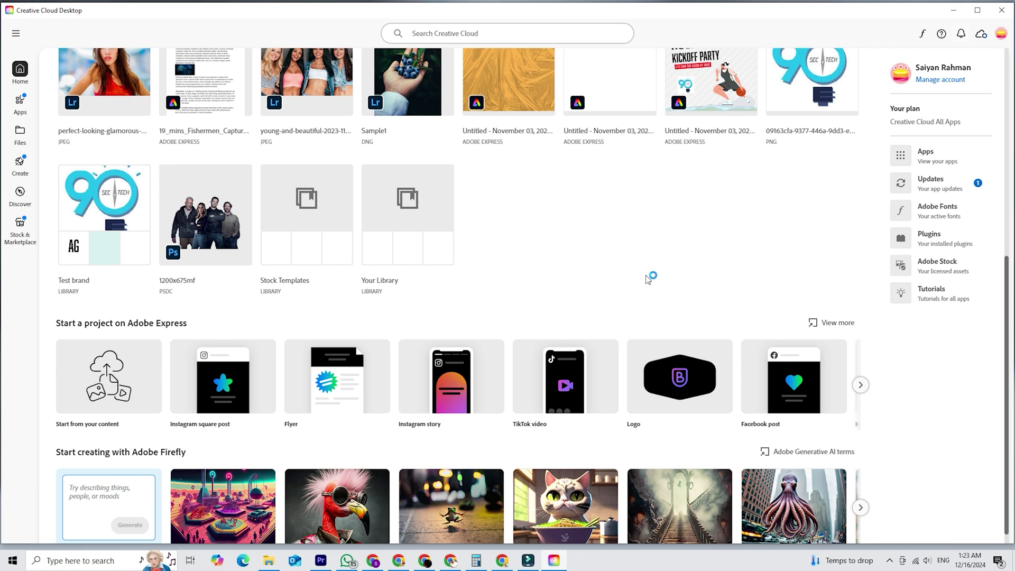
scroll(652, 280, "up", 4)
scroll(659, 271, "up", 1)
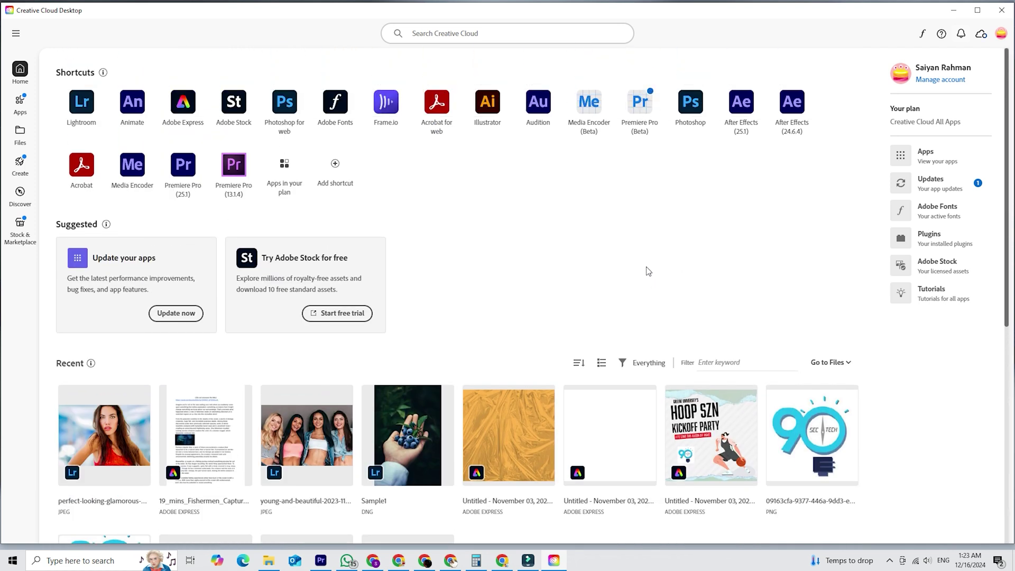
left_click(977, 9)
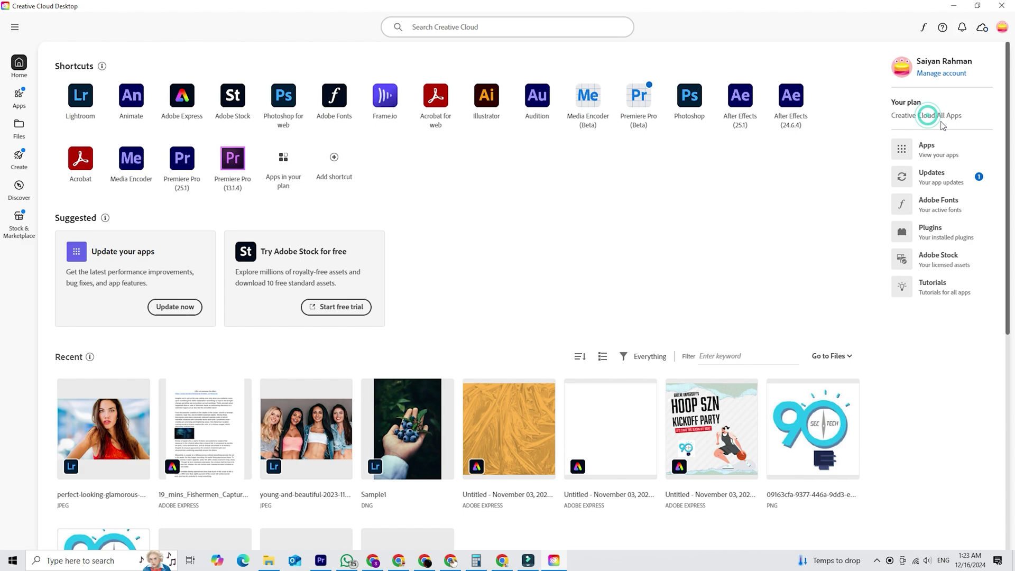
Search 'adobe login' in Chrome to reach the Adobe Account page.
left_click(941, 73)
type("adobe")
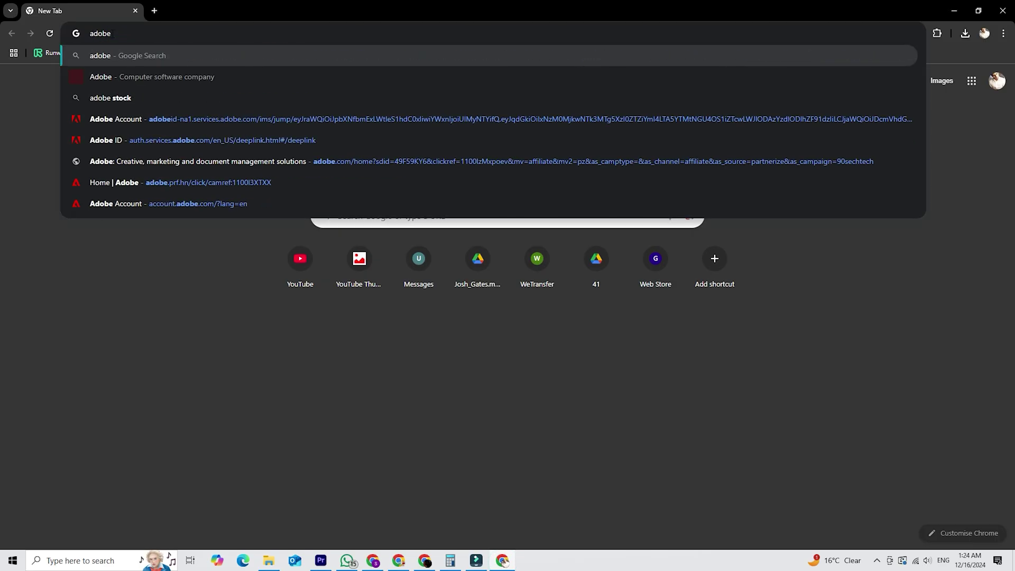
type(" login")
key("Return")
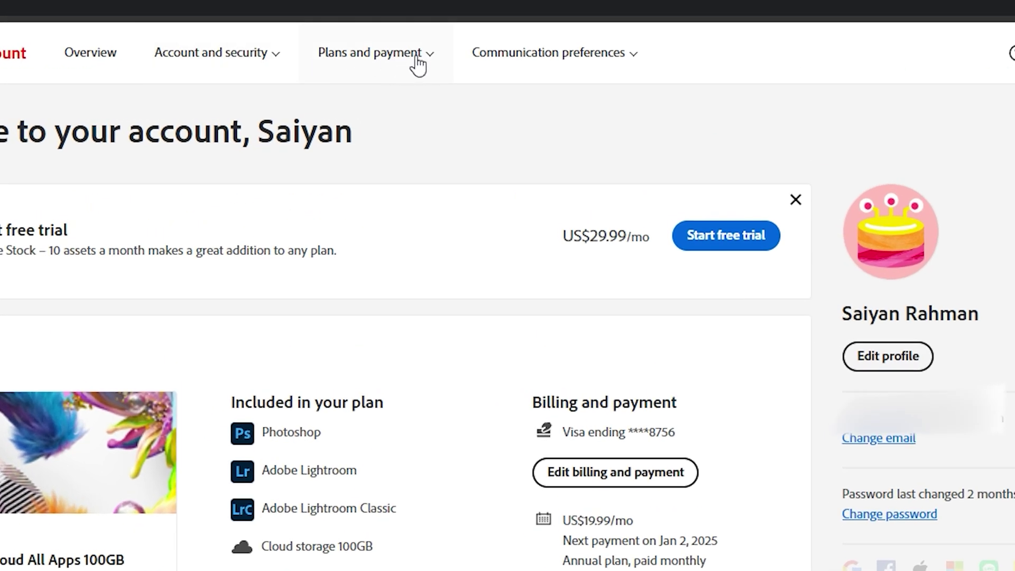
Open Manage plan for the All Apps 100GB plan under Plans and payment > Plans.
left_click(418, 66)
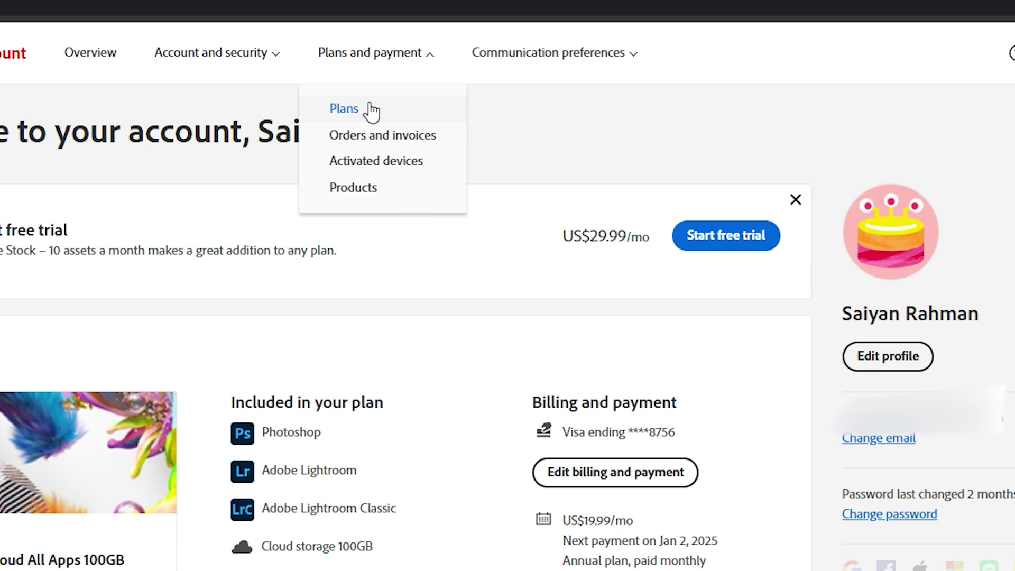
left_click(354, 111)
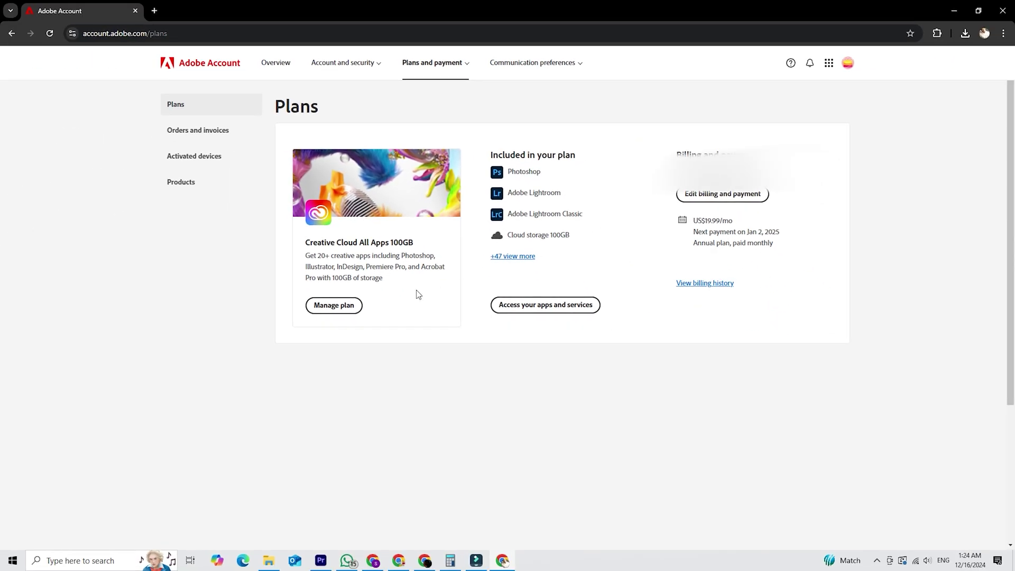
left_click(347, 311)
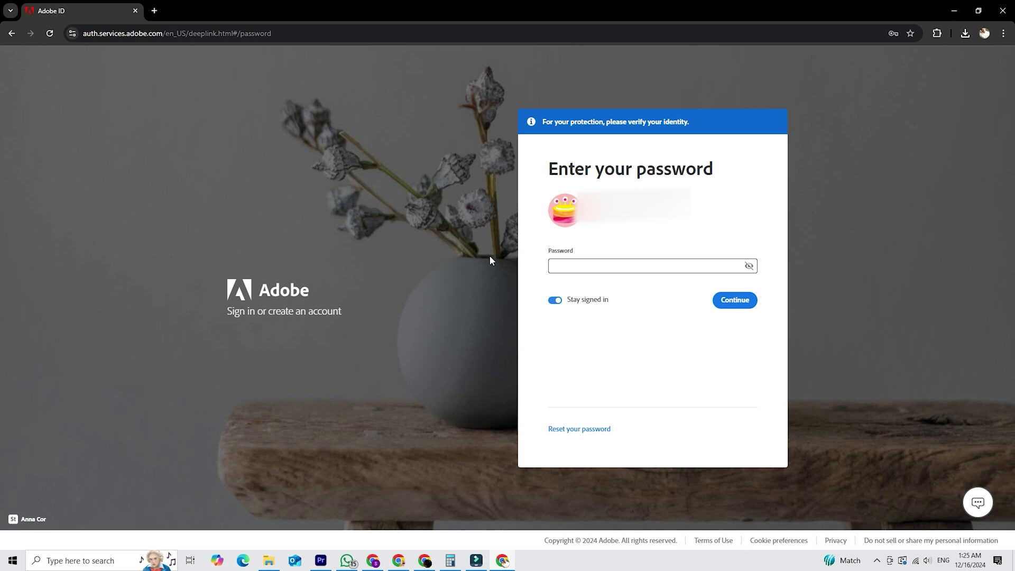
type("••••••••••")
Verify your identity with your password and continue past the cancellation consequences.
left_click(732, 301)
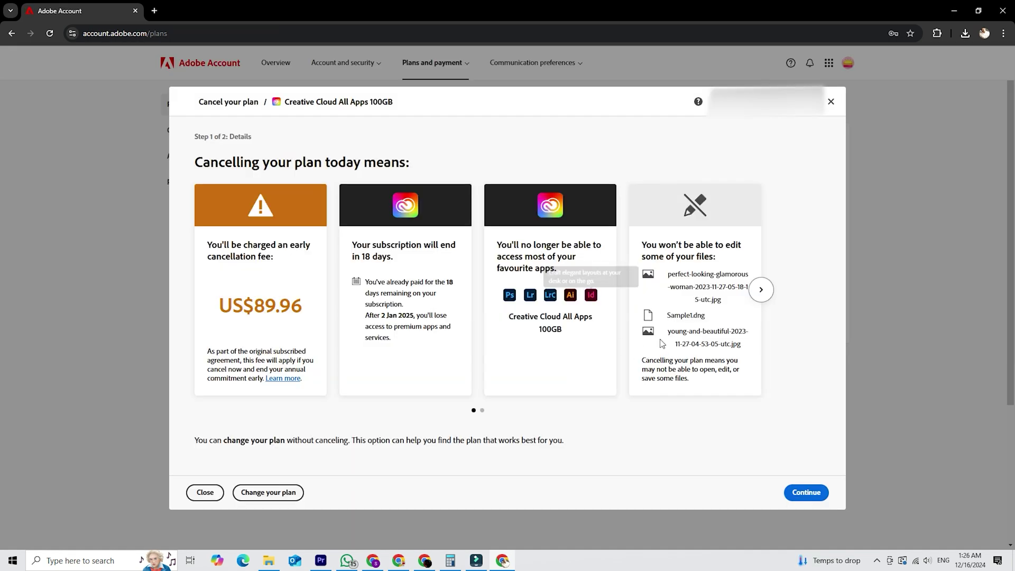
left_click(760, 289)
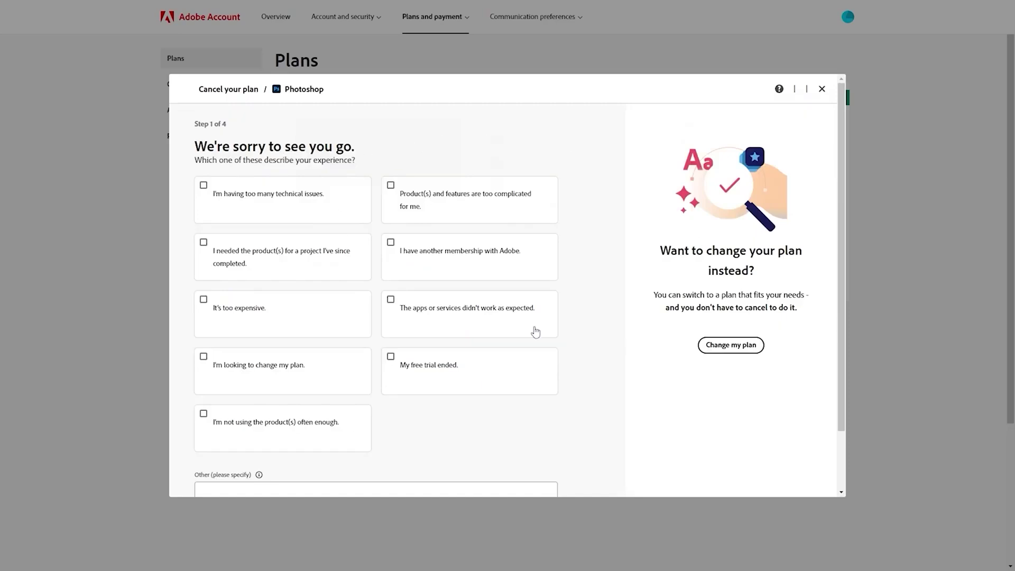
Select 'It's too expensive' as the cancellation reason and continue.
left_click(344, 315)
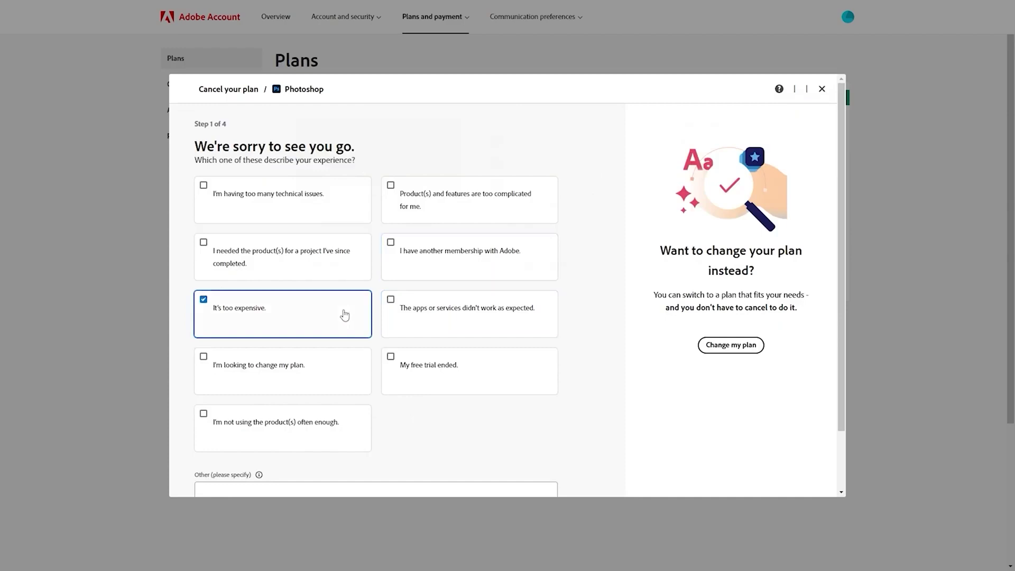
scroll(245, 327, "down", 2)
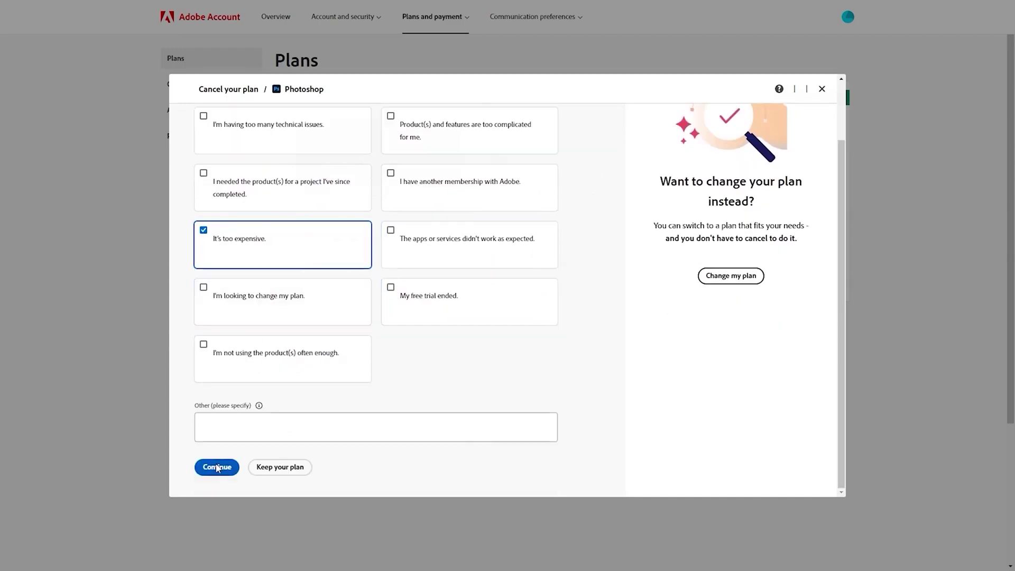
left_click(217, 467)
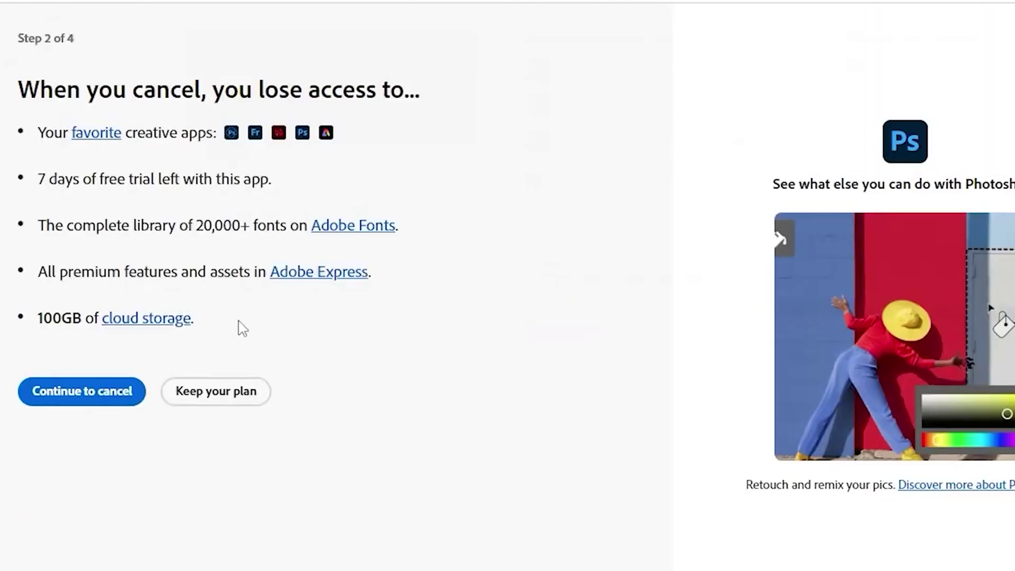
Keep cancelling despite the lost access and decline the switch-plan offers with No thanks.
left_click(89, 388)
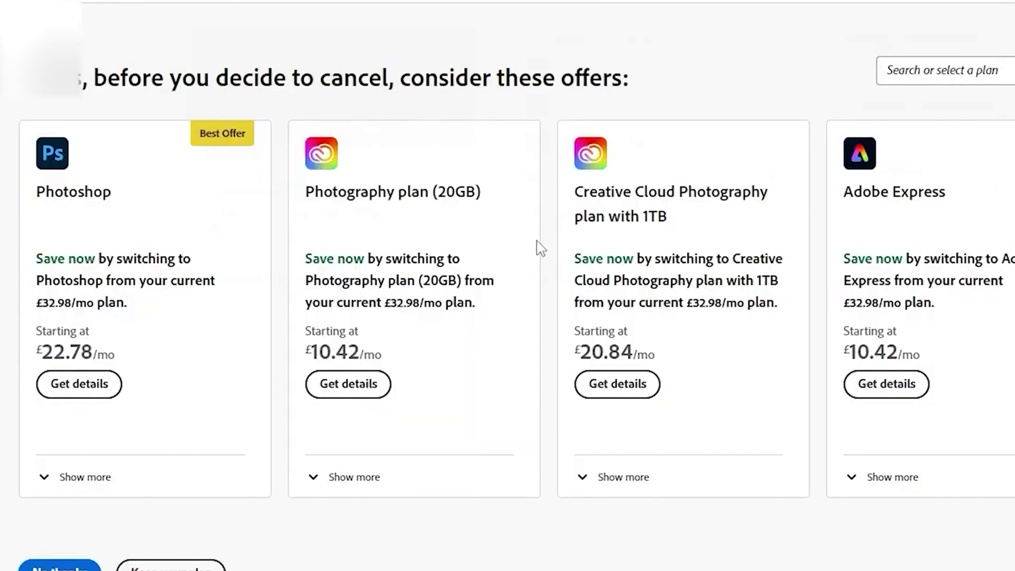
scroll(68, 532, "down", 1)
left_click(57, 528)
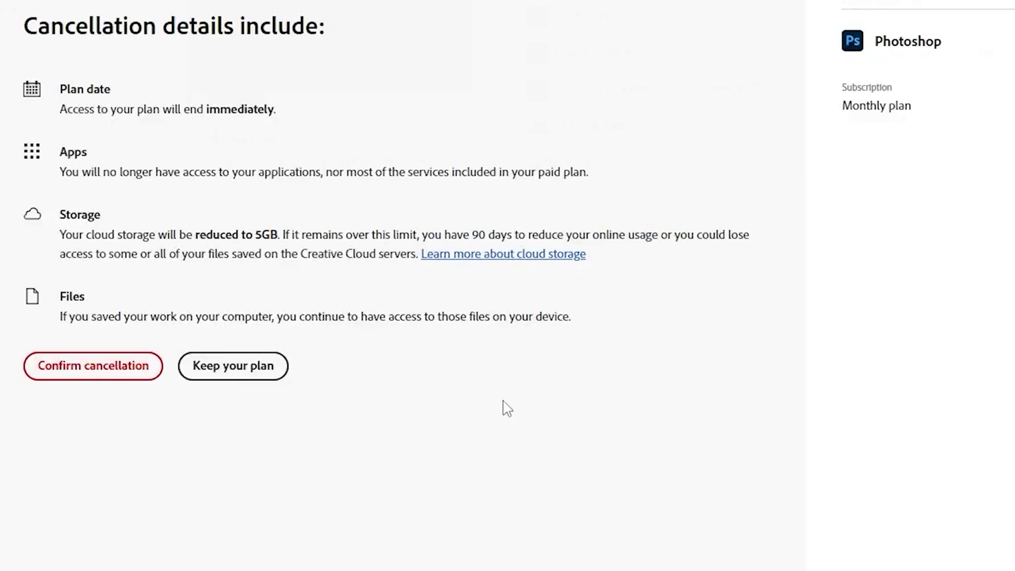
Confirm the plan cancellation, then minimize Creative Cloud Desktop to reveal the desktop.
left_click(64, 366)
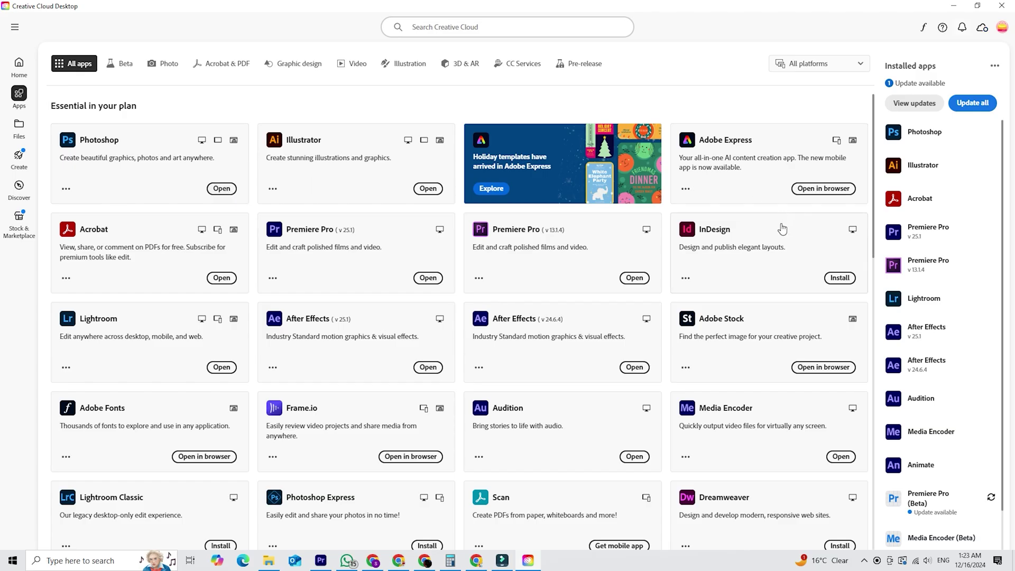
scroll(789, 232, "down", 2)
scroll(787, 238, "down", 1)
scroll(784, 241, "down", 2)
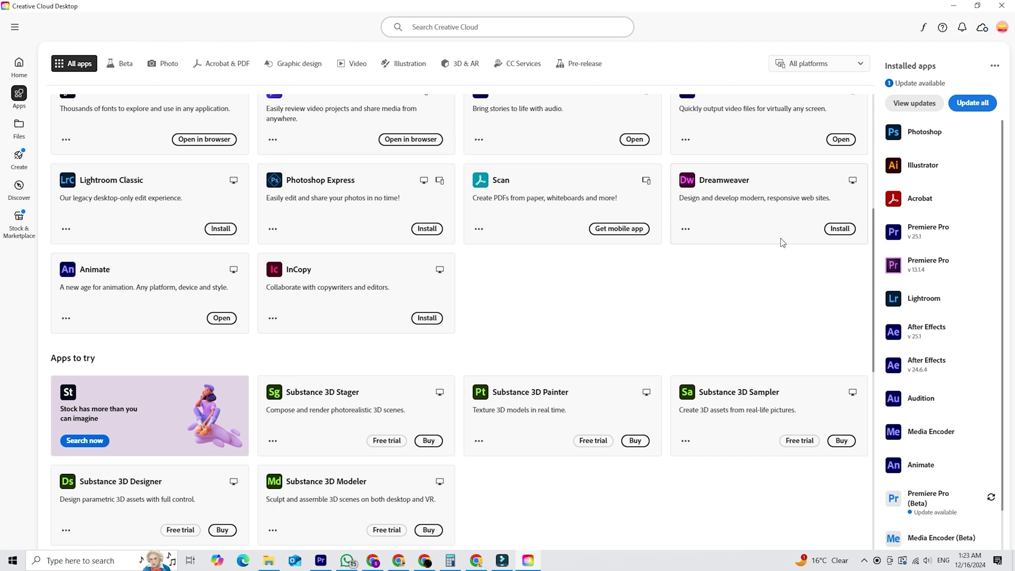
scroll(528, 397, "down", 1)
scroll(544, 390, "down", 2)
scroll(544, 389, "down", 1)
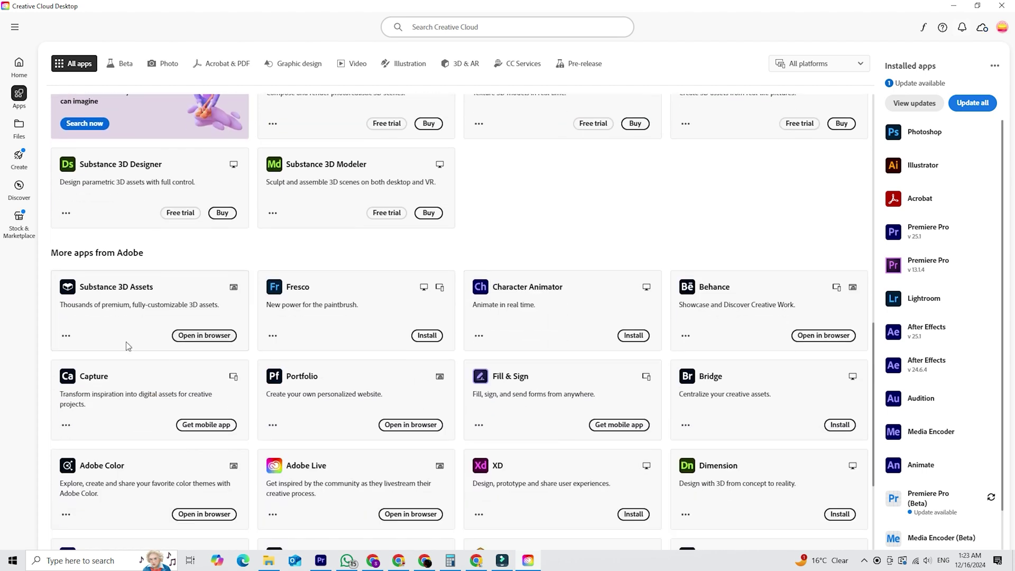
scroll(711, 344, "down", 2)
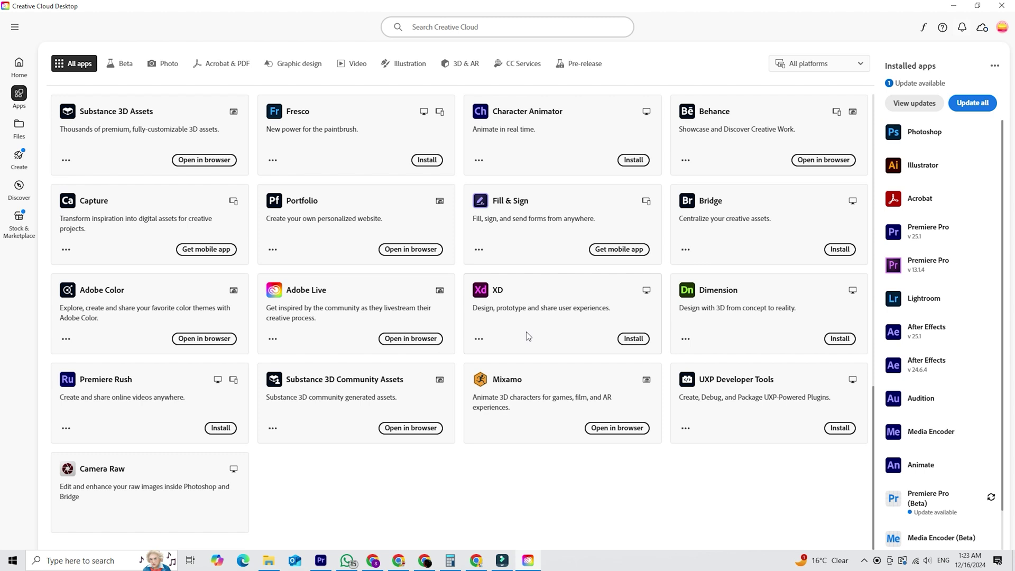
scroll(530, 337, "up", 1)
scroll(539, 337, "up", 2)
scroll(544, 336, "up", 1)
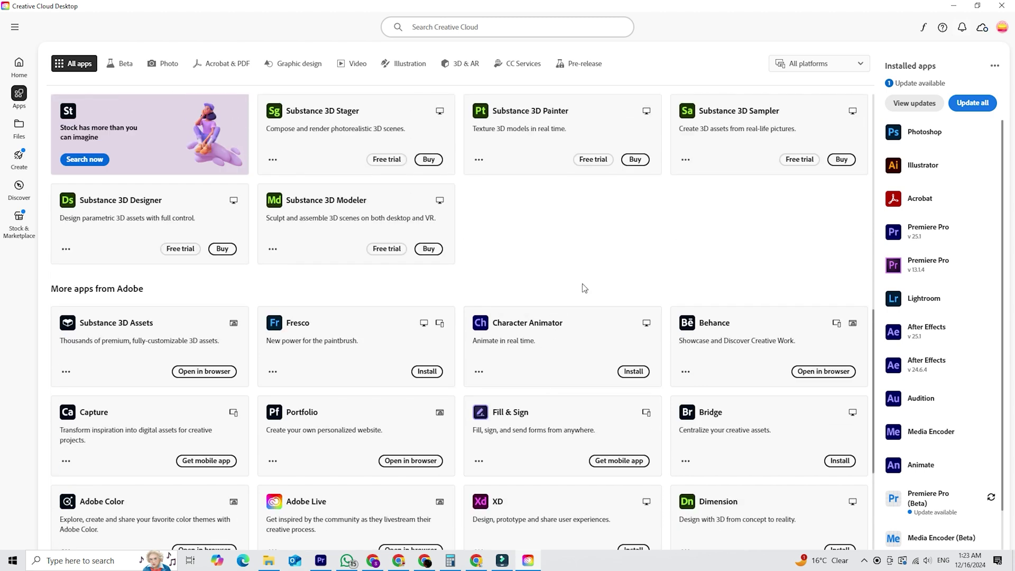
scroll(584, 290, "up", 1)
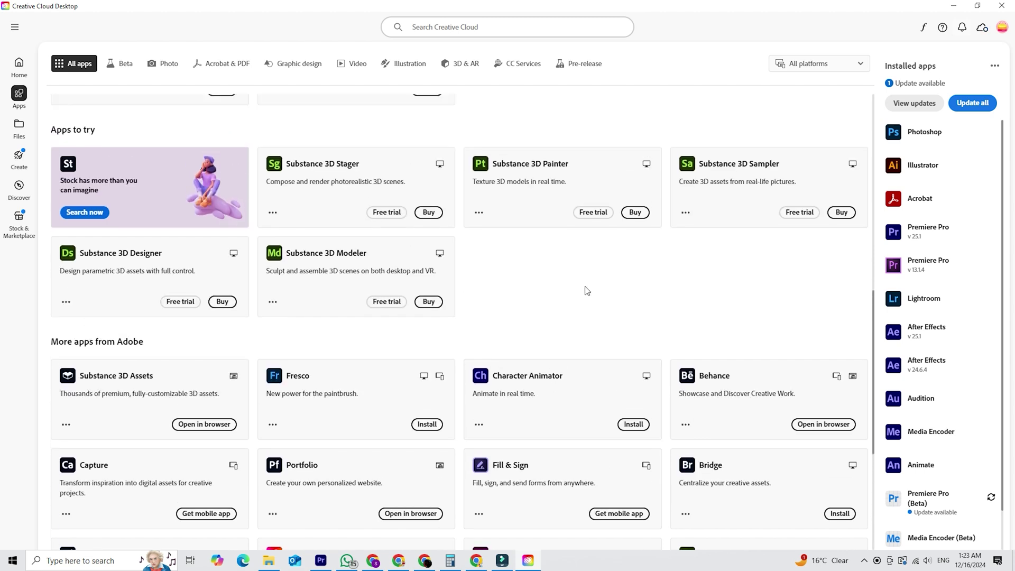
scroll(586, 291, "up", 3)
scroll(590, 294, "up", 2)
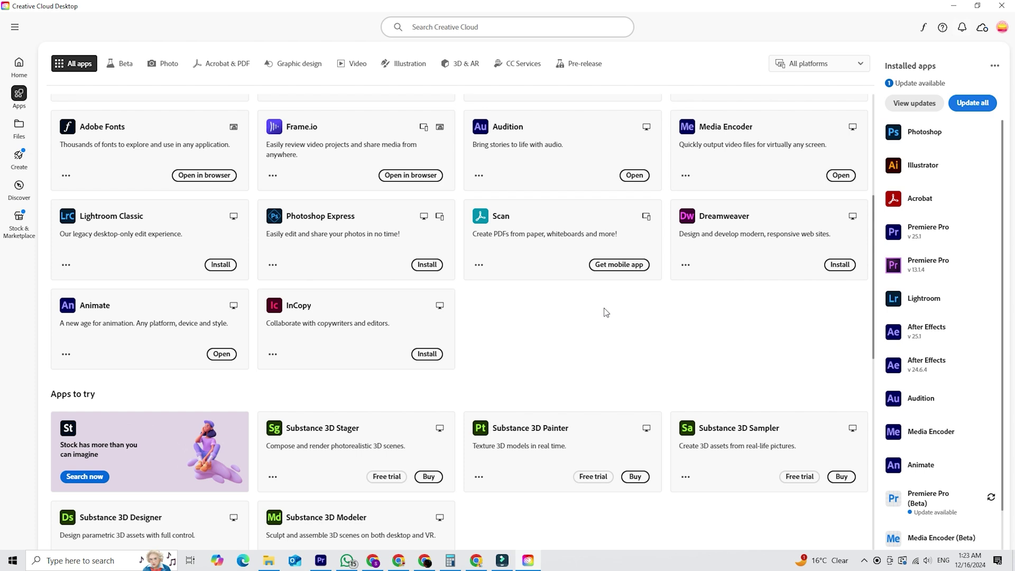
scroll(604, 309, "up", 1)
scroll(605, 304, "up", 2)
scroll(607, 310, "up", 1)
scroll(626, 294, "up", 1)
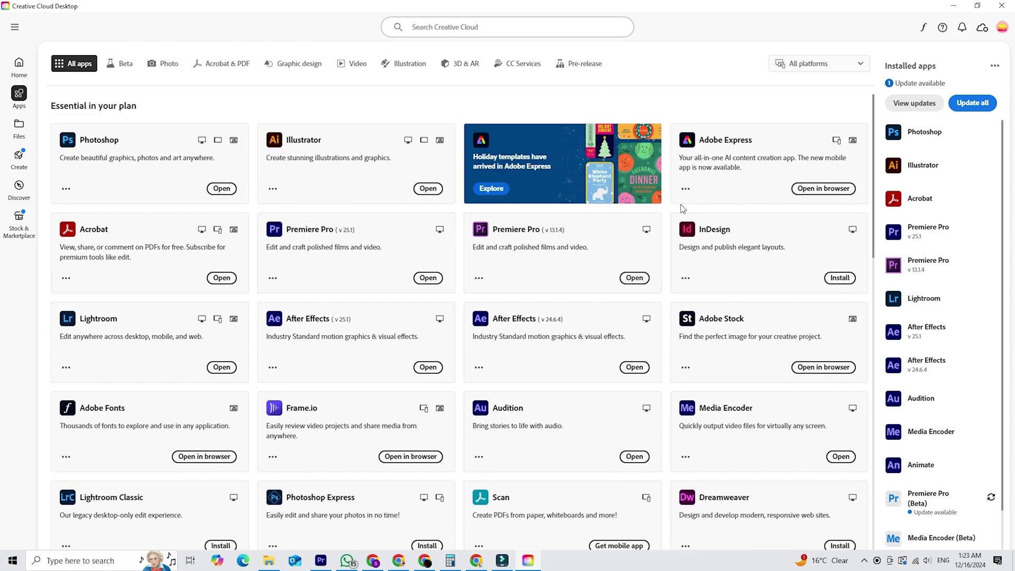
scroll(703, 233, "down", 3)
scroll(700, 233, "down", 5)
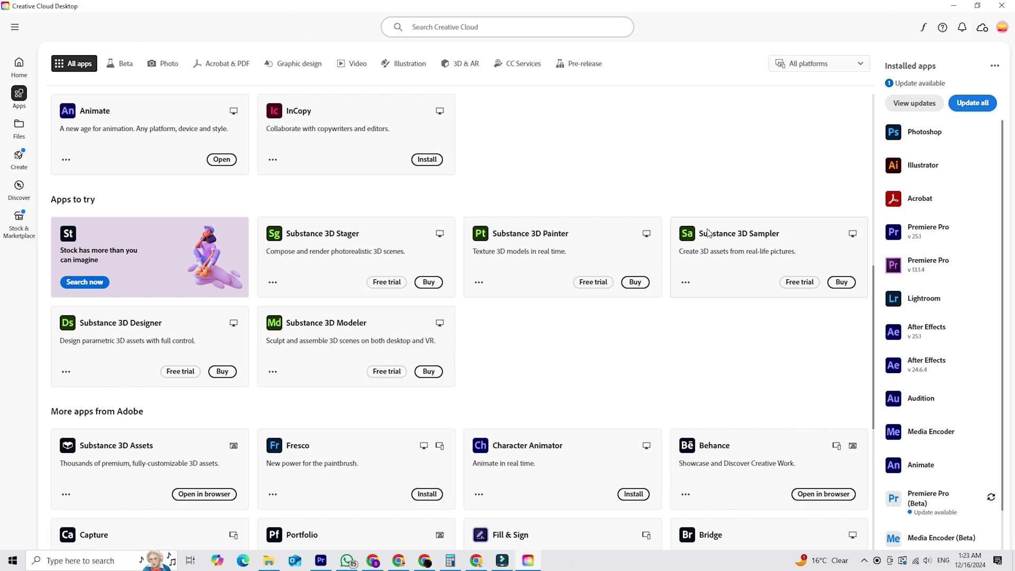
scroll(706, 233, "down", 4)
left_click(954, 6)
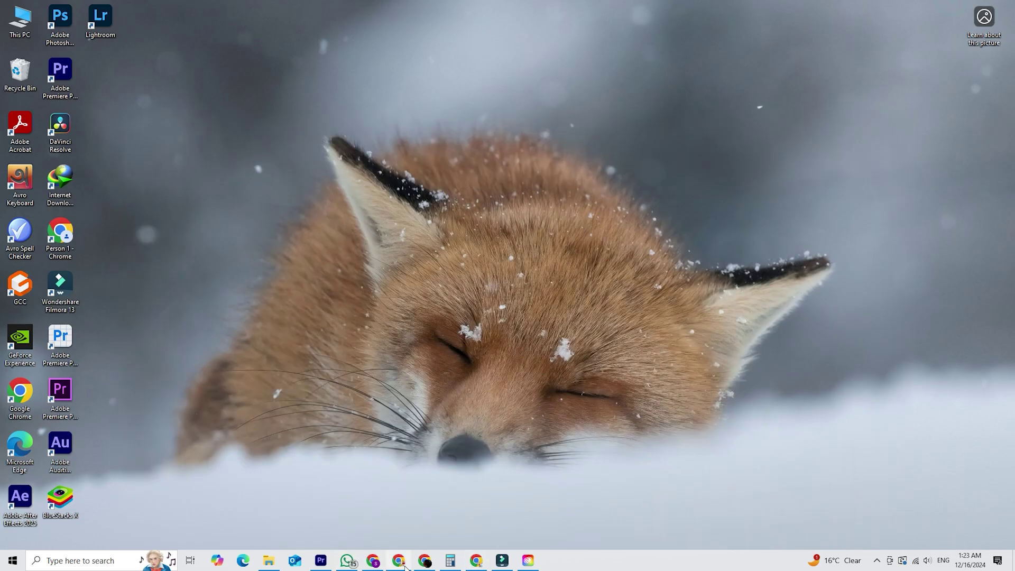
Return to Chrome's search results and open the Adobe Account site.
left_click(479, 559)
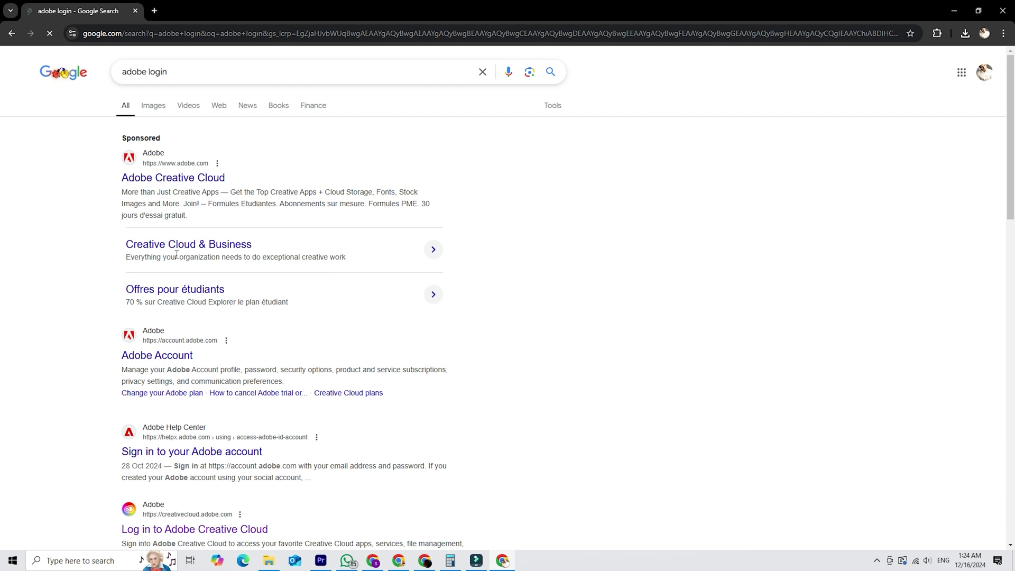
left_click(170, 362)
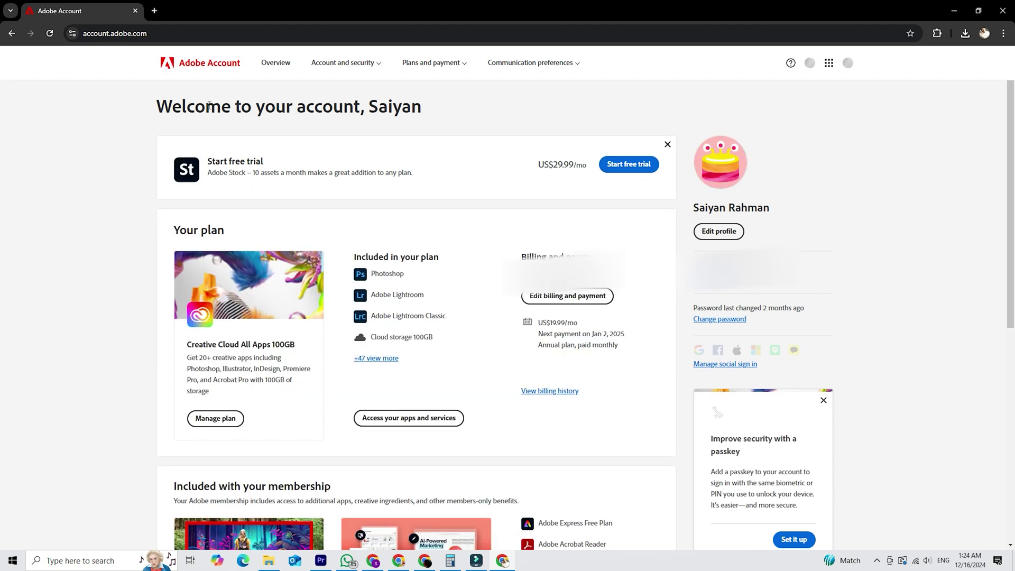
scroll(476, 317, "down", 5)
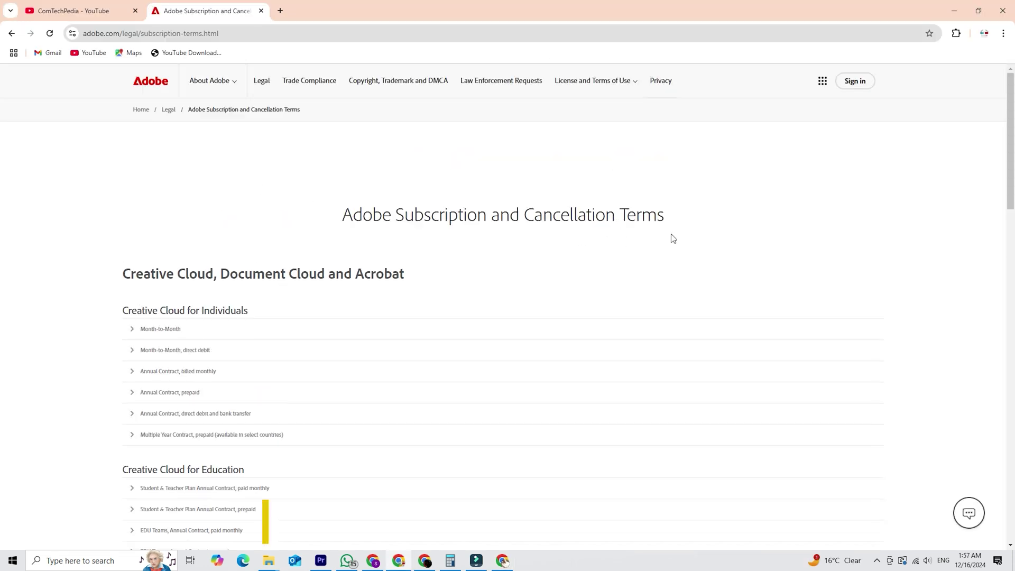
scroll(516, 250, "down", 1)
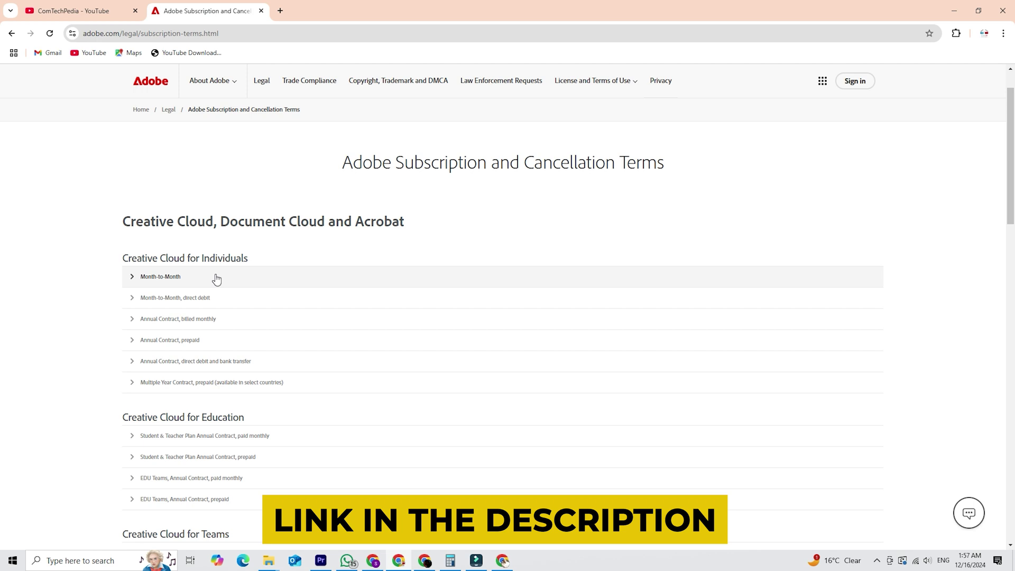
scroll(263, 285, "down", 2)
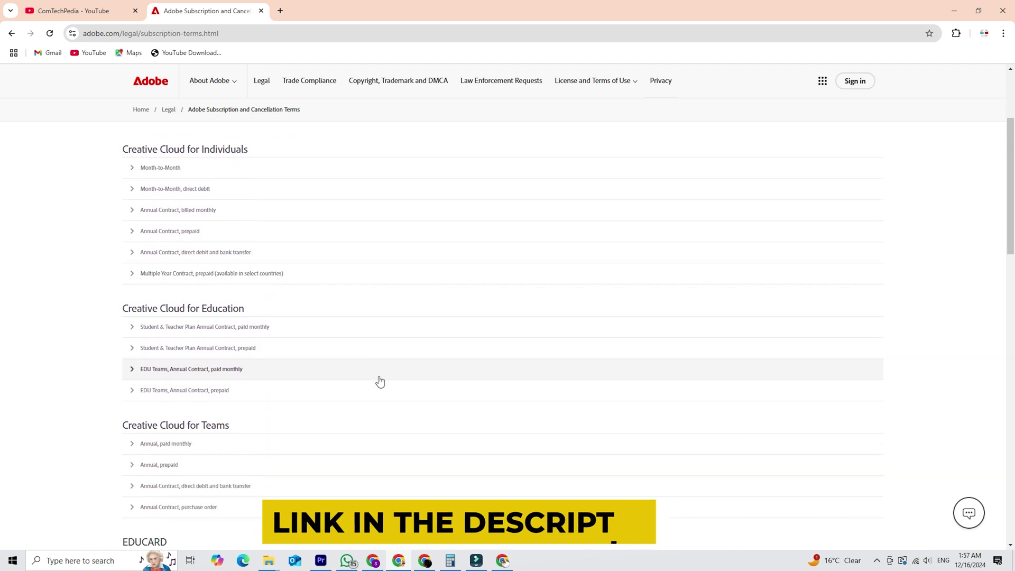
scroll(420, 381, "down", 8)
Expand the annual paid-monthly free trial terms, then select and deselect the Brazil cancellation paragraph.
left_click(135, 344)
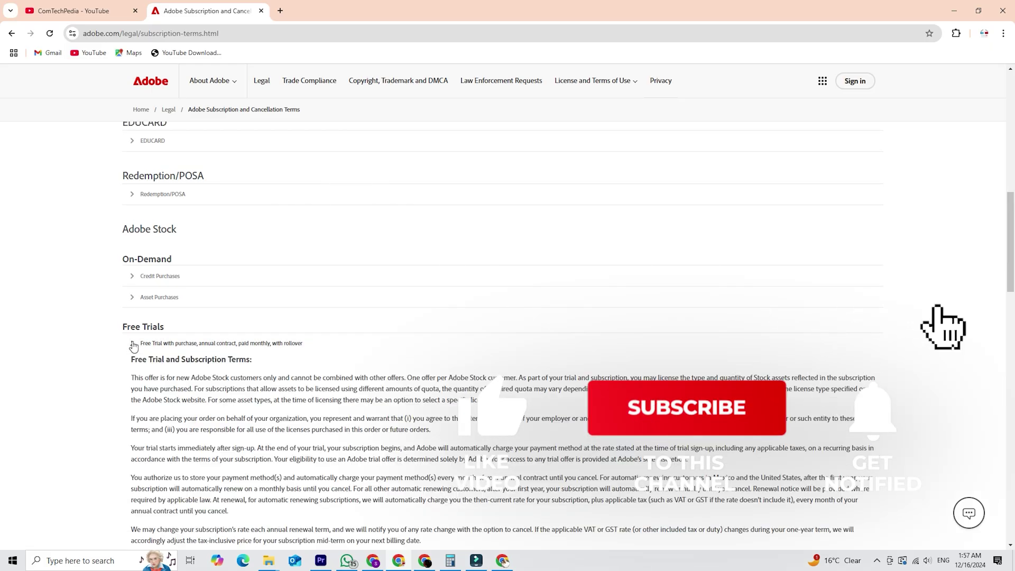
scroll(252, 373, "down", 3)
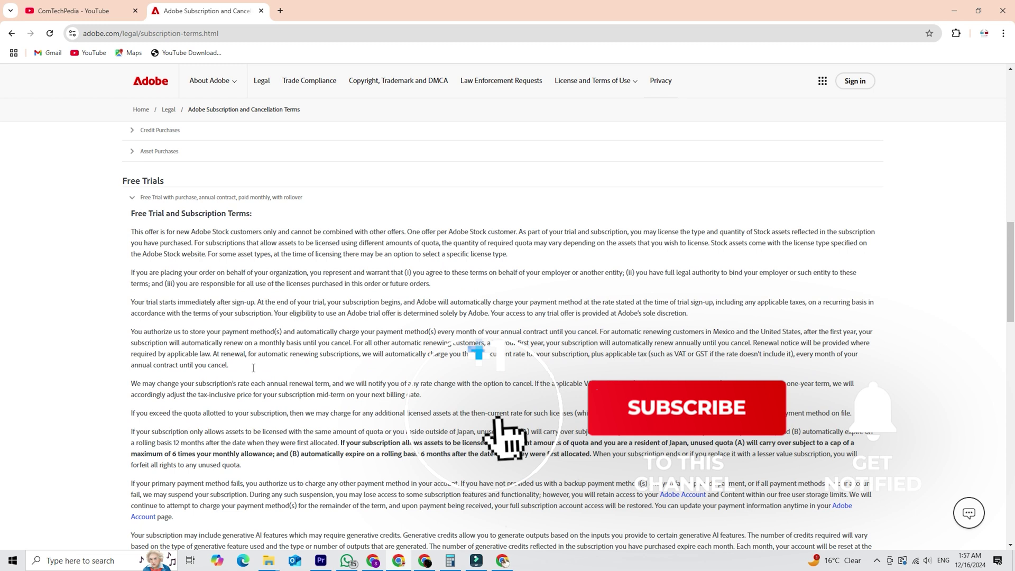
scroll(246, 379, "down", 1)
scroll(242, 382, "down", 2)
scroll(237, 385, "down", 3)
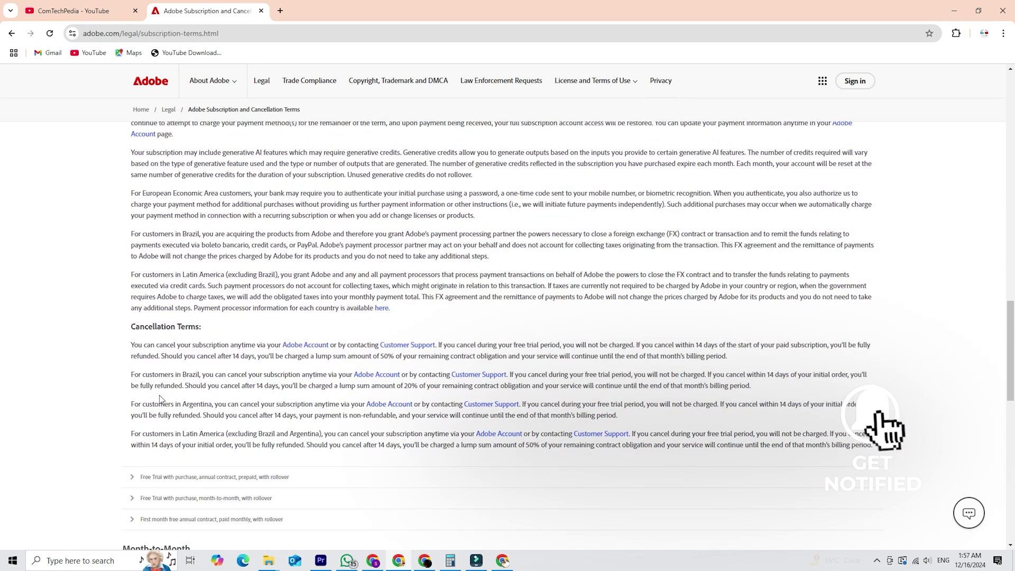
mouse_move(132, 375)
left_mouse_down()
mouse_move(775, 401)
mouse_move(780, 386)
left_mouse_up()
left_click(814, 388)
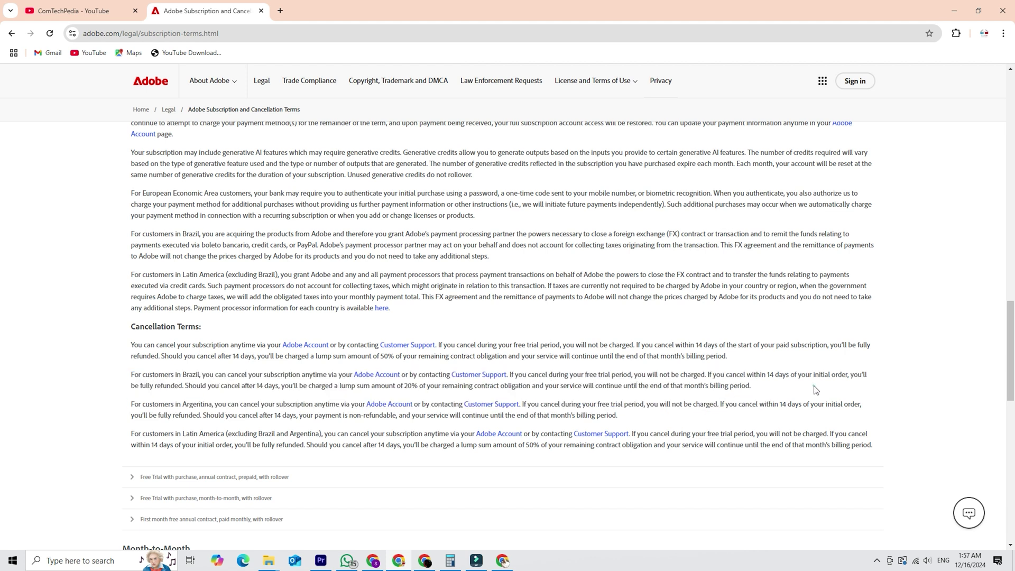